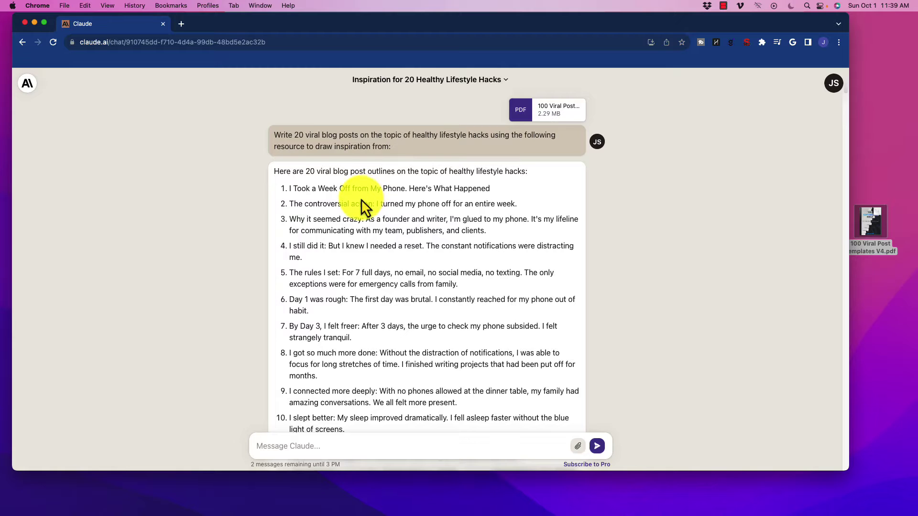
# Open '100 Viral Post Templates V4.pdf' in Preview and move its window to the left
pyautogui.scroll(-3, 363, 201)
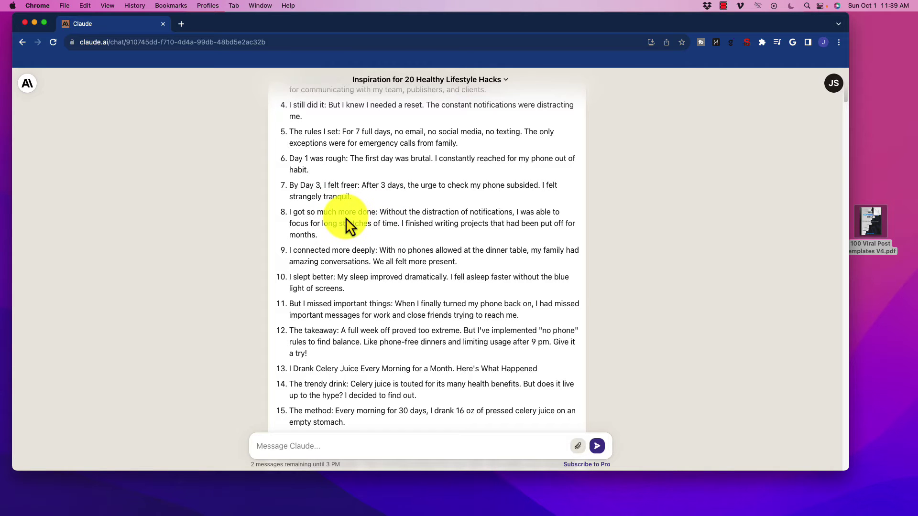
pyautogui.scroll(-5, 344, 219)
pyautogui.scroll(-3, 344, 213)
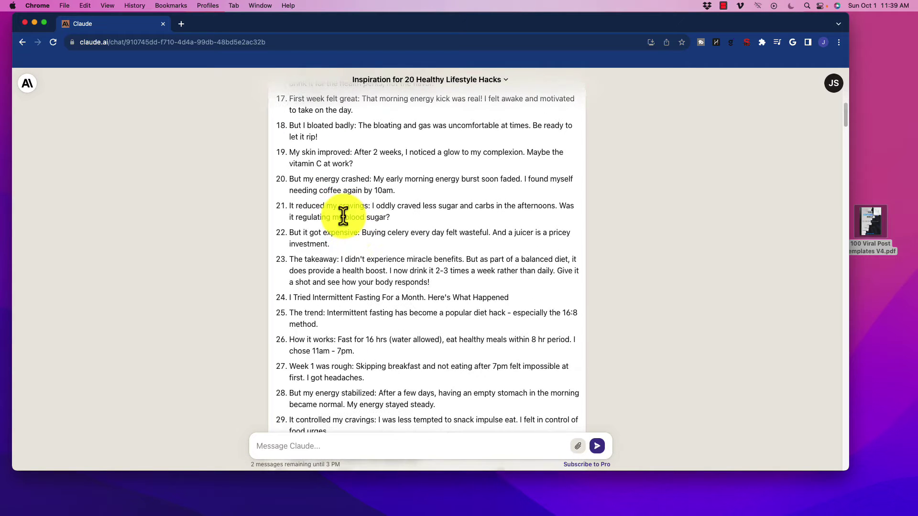
pyautogui.scroll(-8, 357, 225)
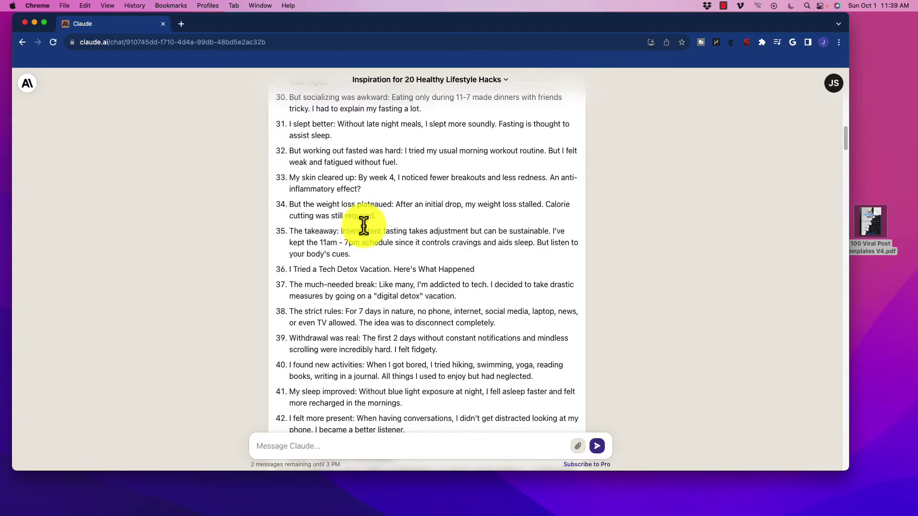
pyautogui.scroll(15, 366, 229)
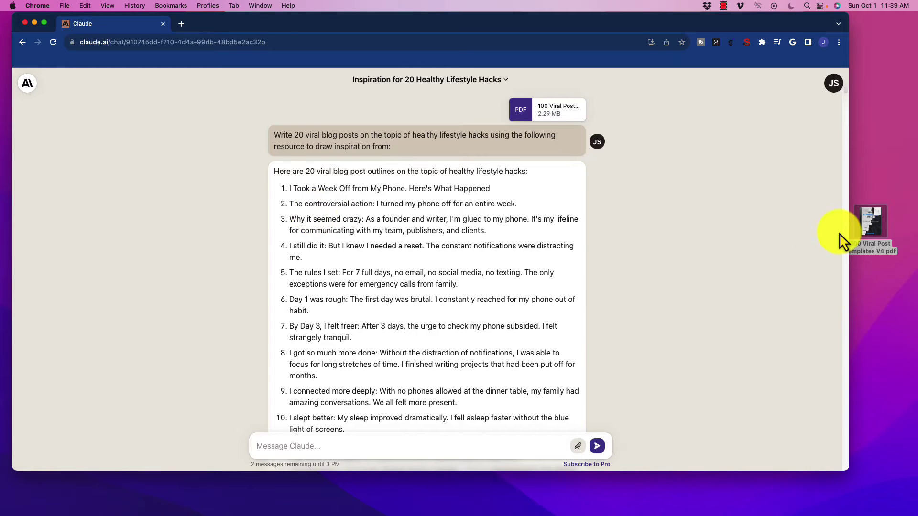
pyautogui.doubleClick(874, 215)
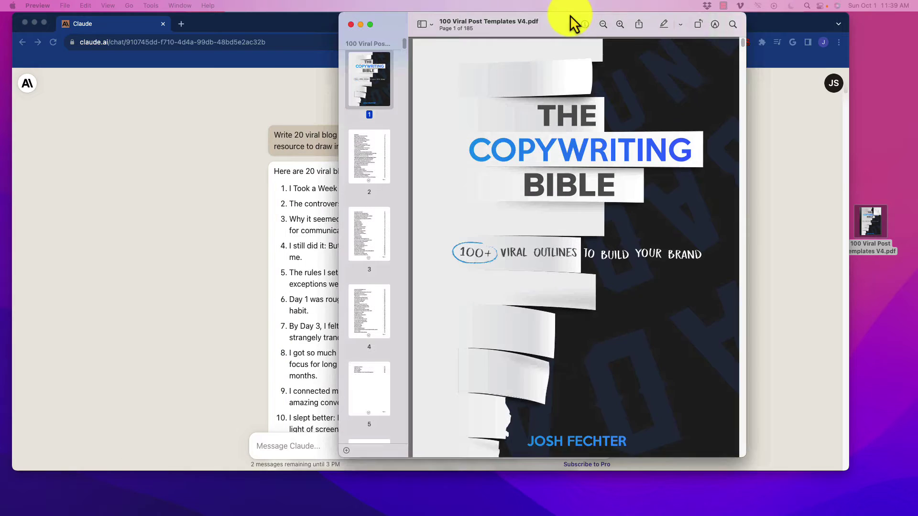
pyautogui.moveTo(569, 15); pyautogui.dragTo(362, 11)
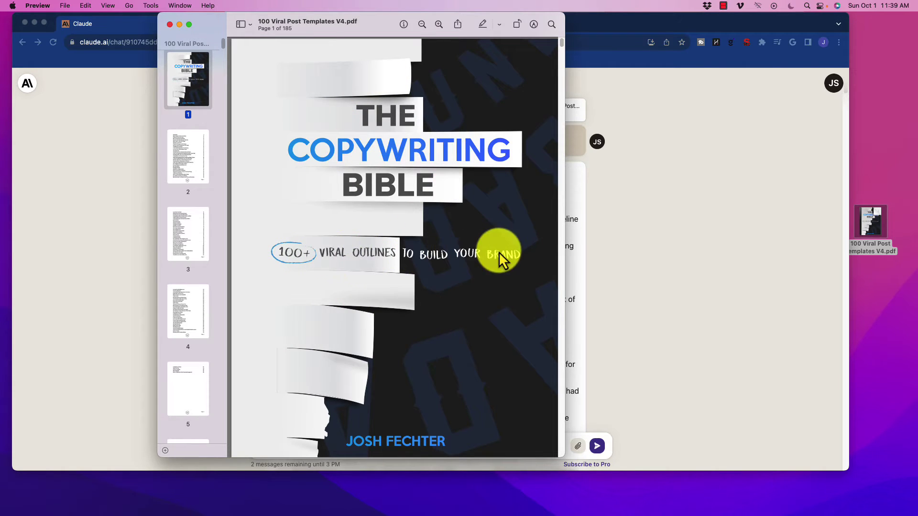
# Page through the contents list into the introduction, reaching page 9 of 185
pyautogui.scroll(-10, 366, 220)
pyautogui.scroll(-10, 431, 230)
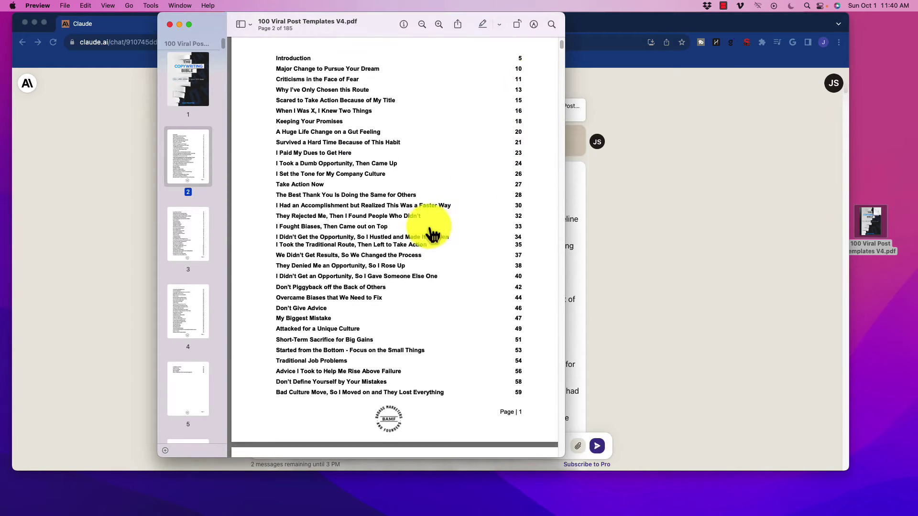
pyautogui.scroll(-15, 330, 234)
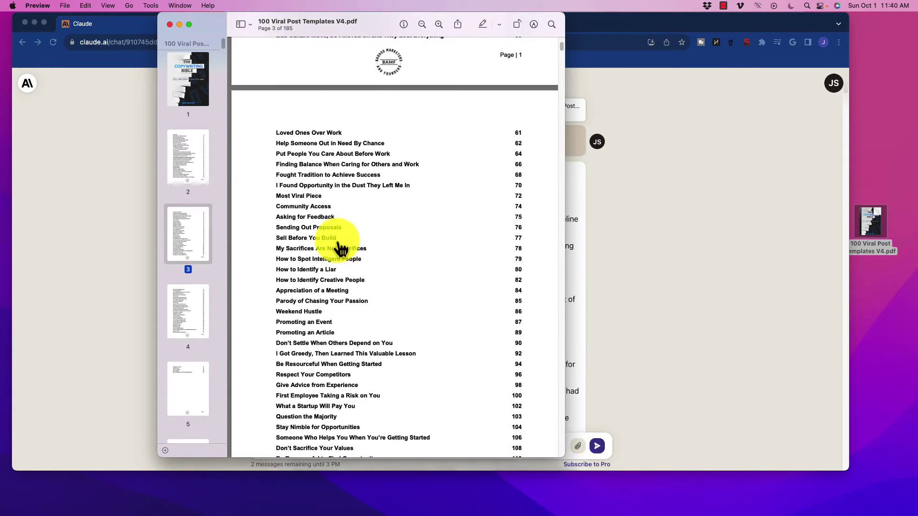
pyautogui.scroll(-20, 375, 227)
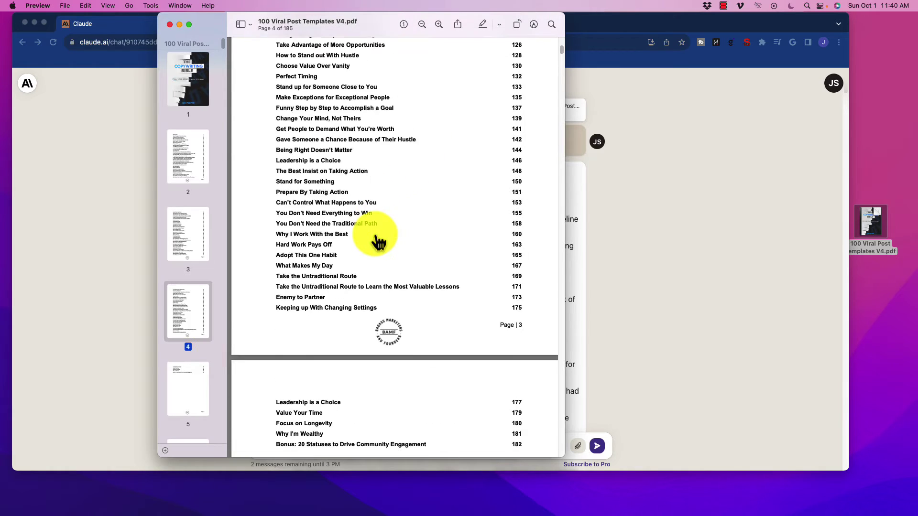
pyautogui.scroll(-20, 381, 264)
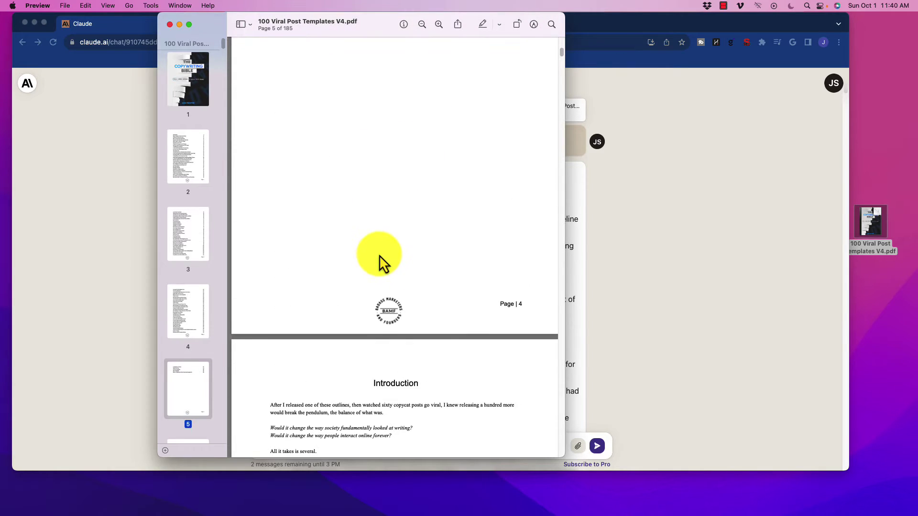
pyautogui.scroll(-15, 379, 256)
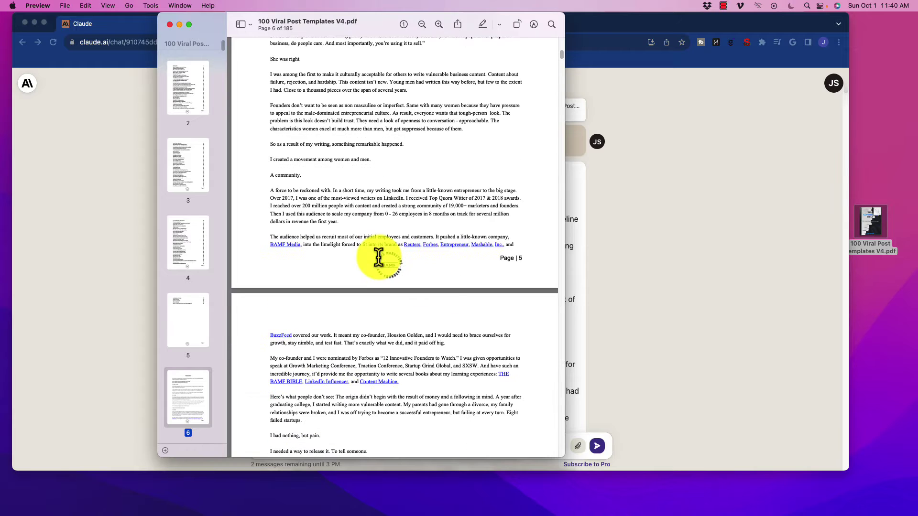
pyautogui.scroll(-15, 349, 229)
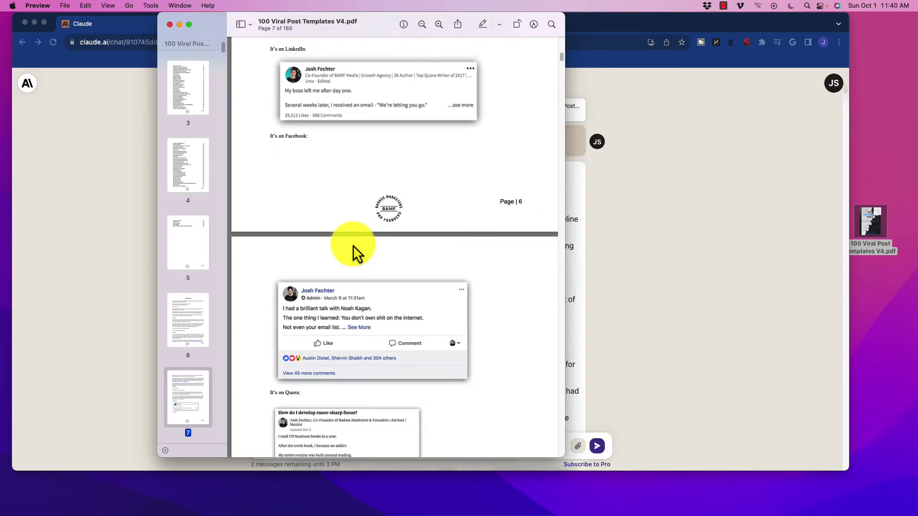
pyautogui.scroll(-15, 354, 252)
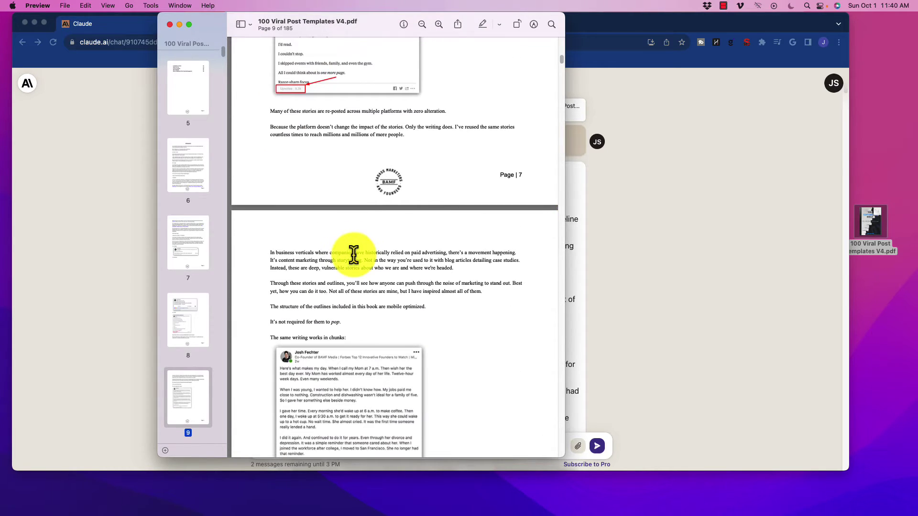
pyautogui.scroll(-5, 409, 230)
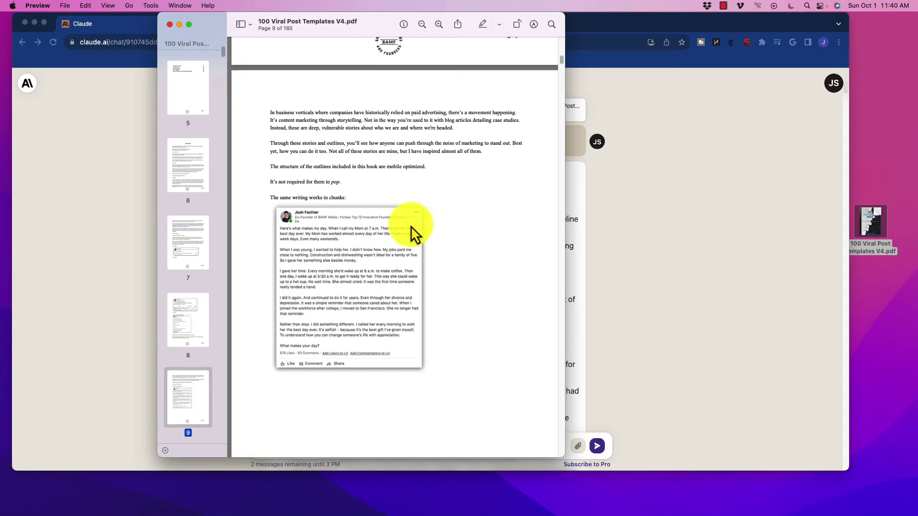
# Enlarge the Preview window so page 9's LinkedIn example post shows bigger
pyautogui.moveTo(563, 78); pyautogui.dragTo(771, 101)
pyautogui.scroll(8, 344, 248)
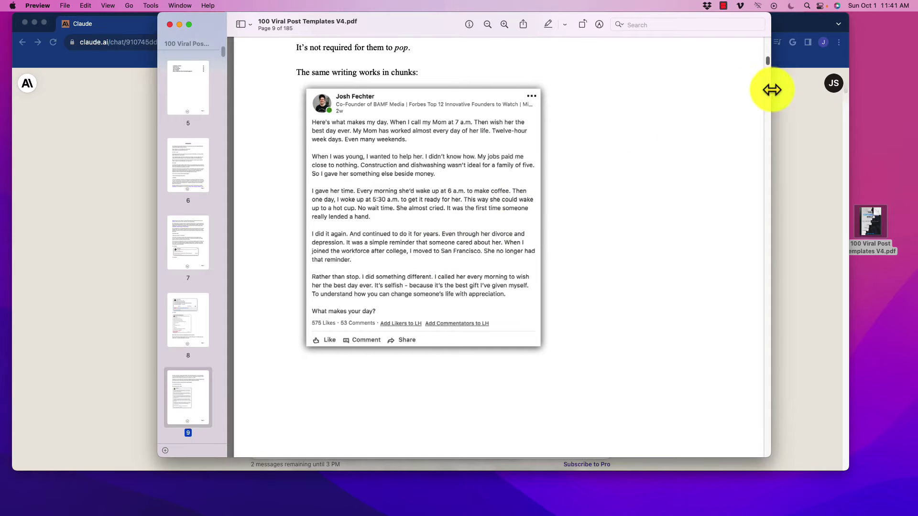
# Narrow the Preview window slightly and scroll ahead to the first templates
pyautogui.moveTo(770, 90); pyautogui.dragTo(679, 91)
pyautogui.scroll(-5, 439, 223)
pyautogui.scroll(-10, 439, 223)
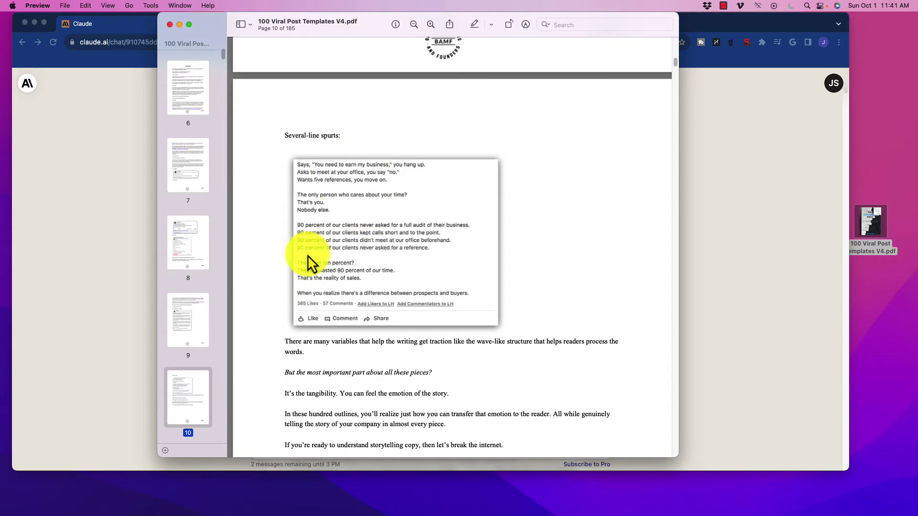
pyautogui.scroll(-12, 351, 243)
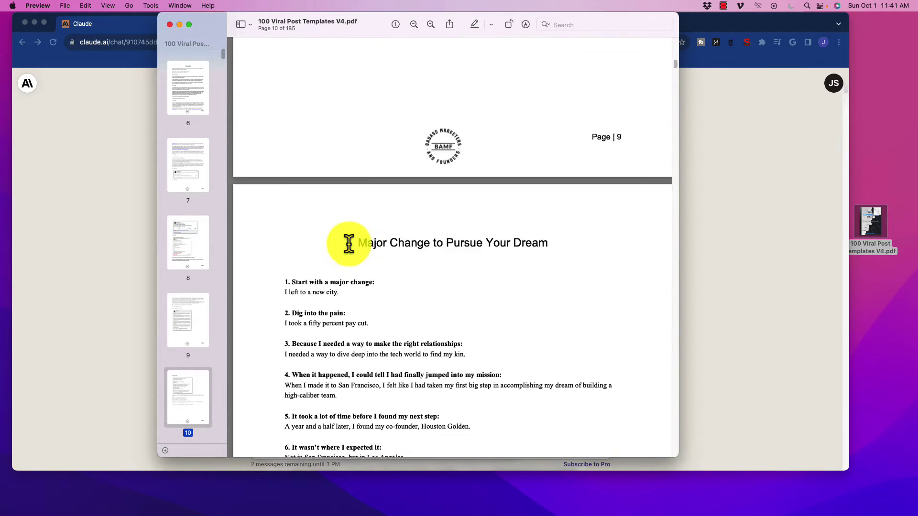
pyautogui.scroll(-4, 349, 245)
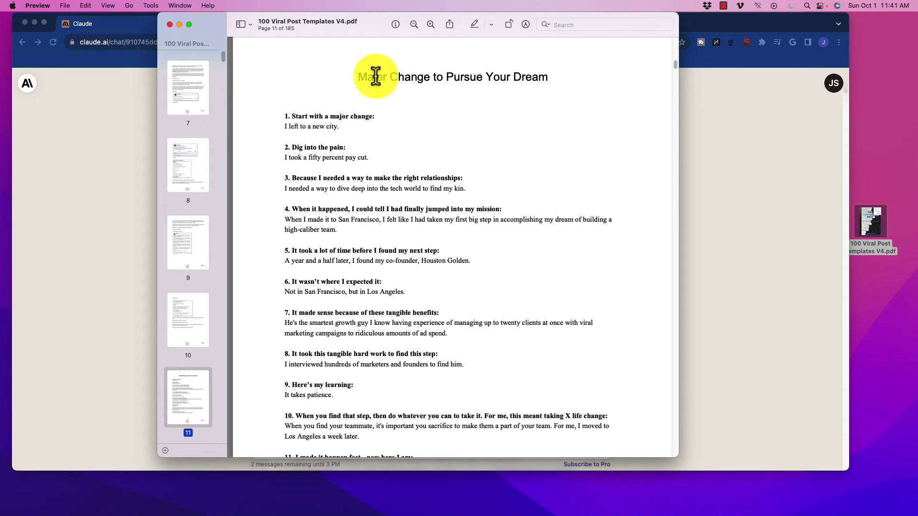
pyautogui.scroll(-2, 343, 148)
pyautogui.scroll(3, 343, 148)
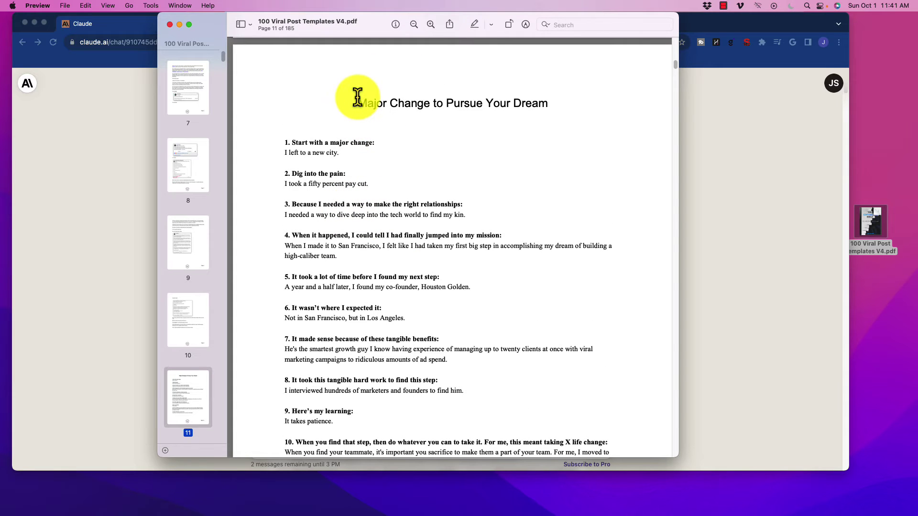
# Select the 'Major Change to Pursue Your Dream' title and its first template items
pyautogui.moveTo(358, 98); pyautogui.dragTo(576, 101)
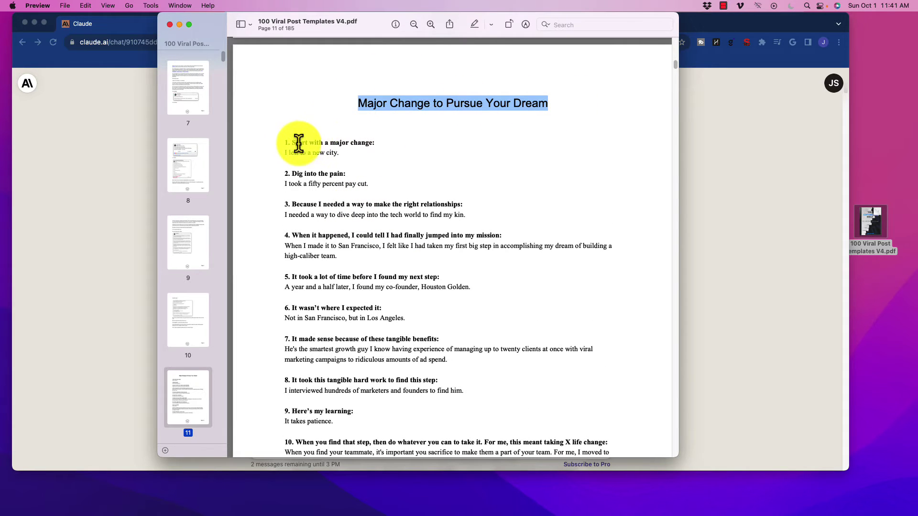
pyautogui.moveTo(285, 143); pyautogui.dragTo(389, 136)
pyautogui.click(366, 142)
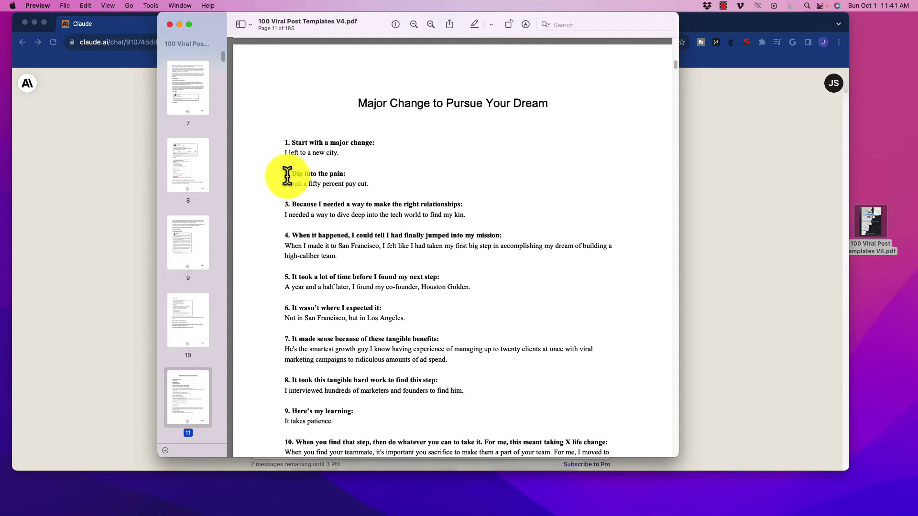
pyautogui.moveTo(287, 173); pyautogui.dragTo(347, 176)
# Read on through 'Criticisms in the Face of Fear', then jump back to the cover on page 1
pyautogui.scroll(-1, 438, 290)
pyautogui.scroll(-15, 433, 290)
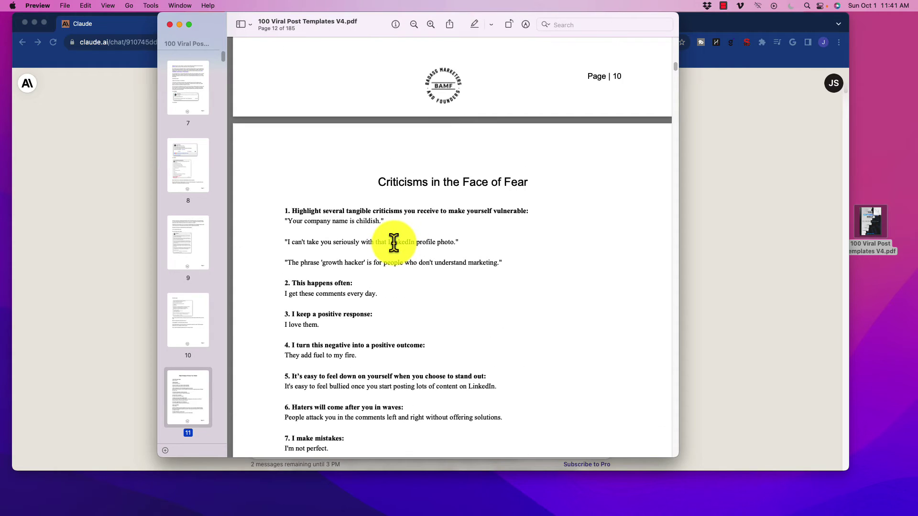
pyautogui.scroll(-12, 394, 242)
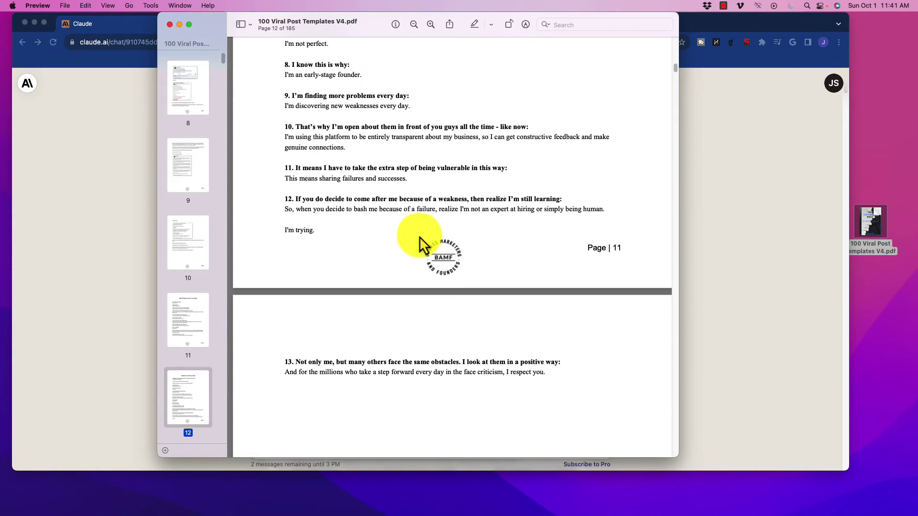
pyautogui.scroll(-5, 418, 237)
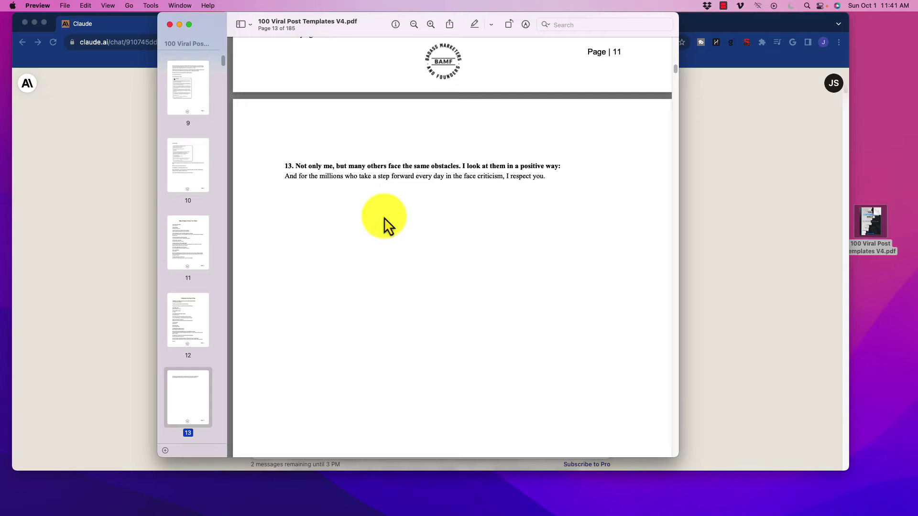
pyautogui.scroll(-5, 378, 225)
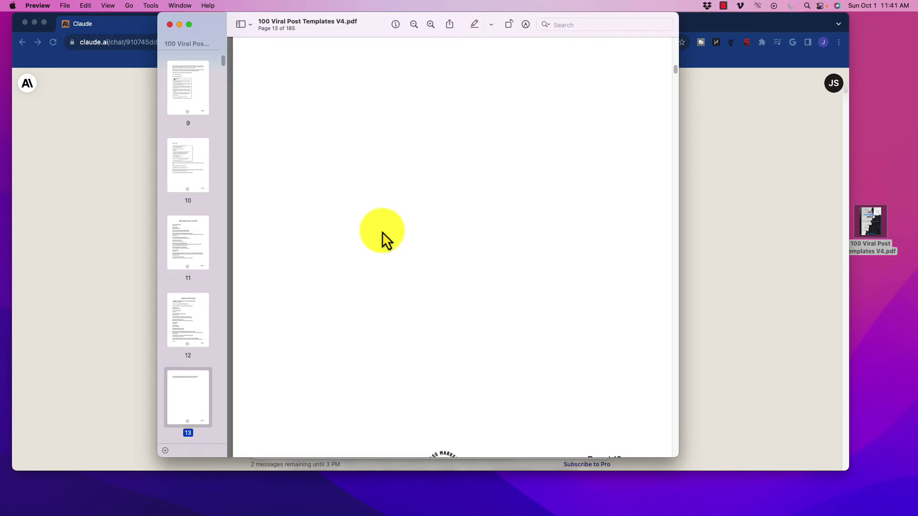
pyautogui.scroll(-2, 388, 230)
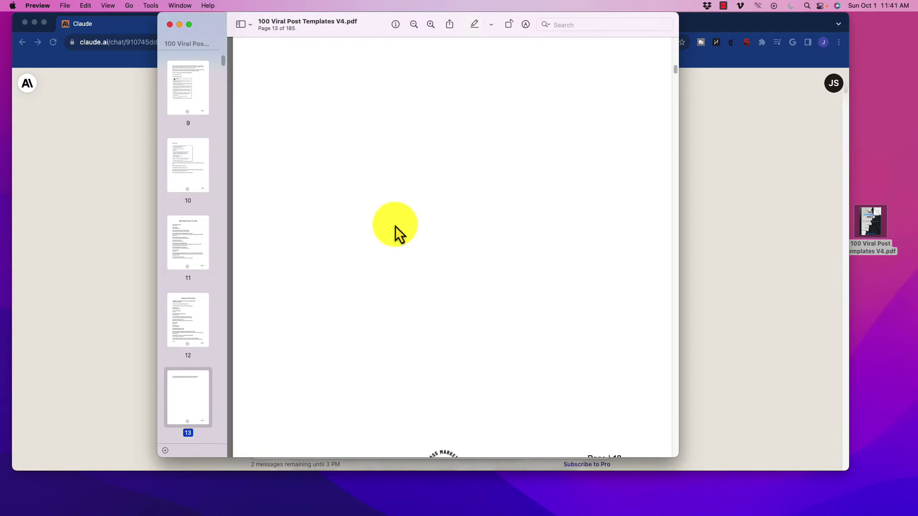
pyautogui.scroll(12, 483, 200)
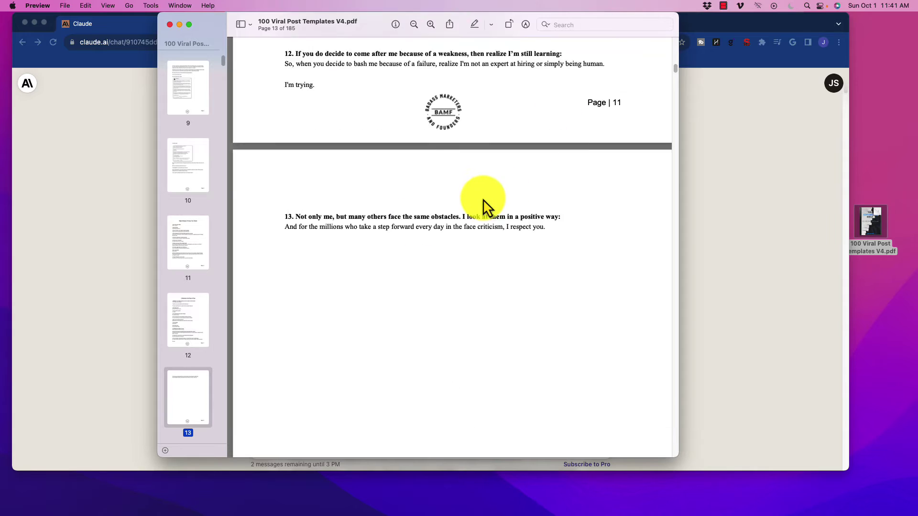
pyautogui.moveTo(675, 70); pyautogui.dragTo(678, 36)
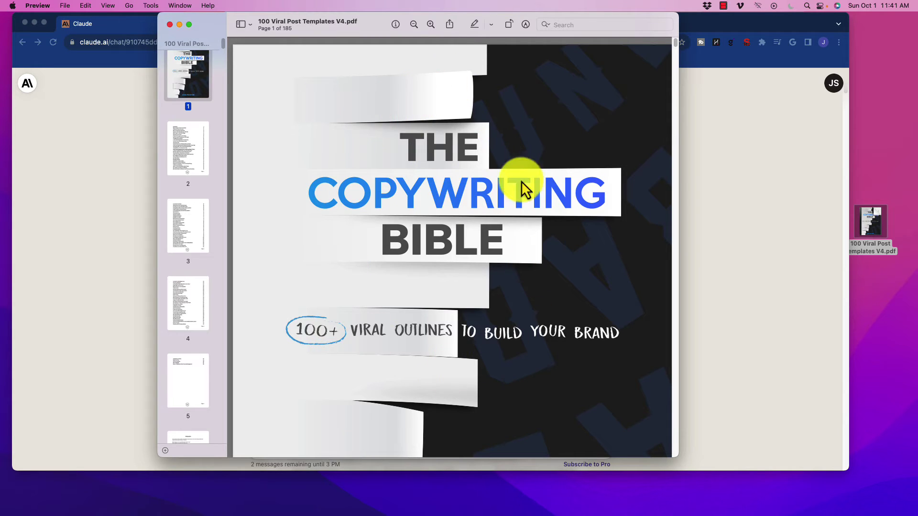
# Return to the Claude chat's outlines, briefly highlighting item 6's day 1 sentence
pyautogui.click(170, 25)
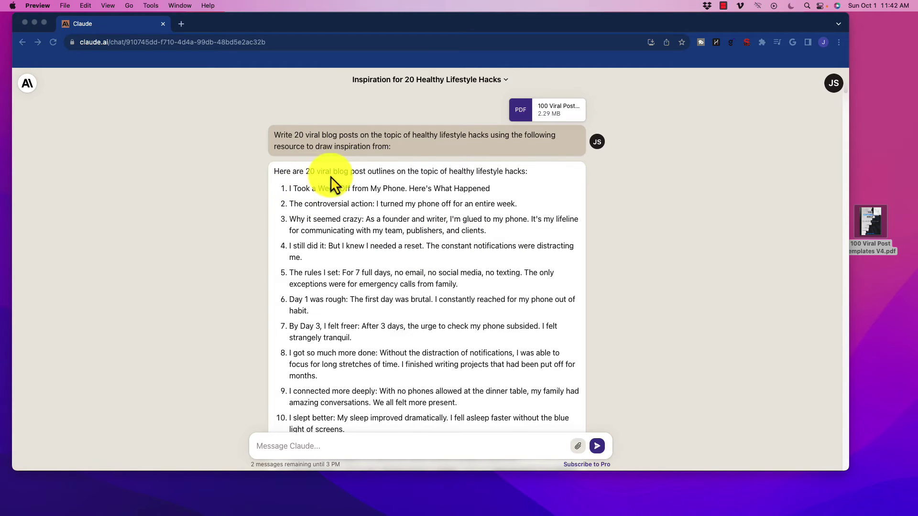
pyautogui.scroll(-4, 337, 265)
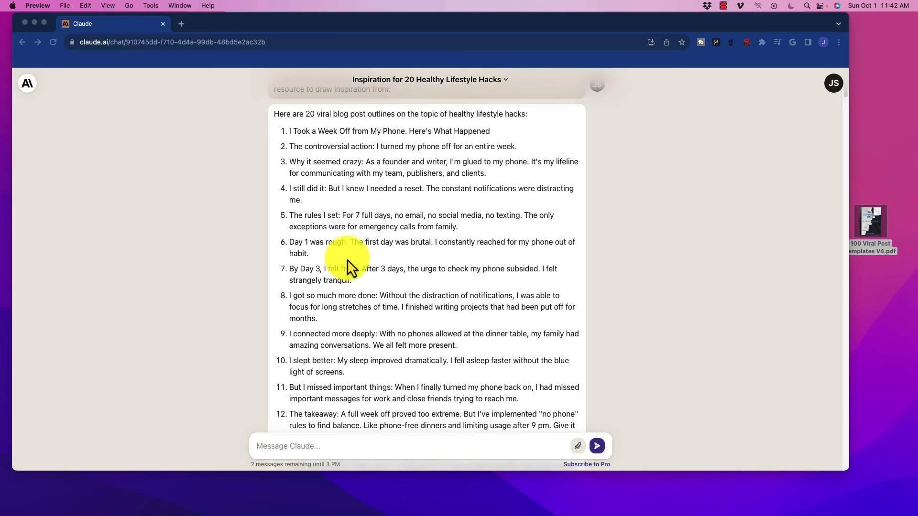
pyautogui.scroll(4, 346, 261)
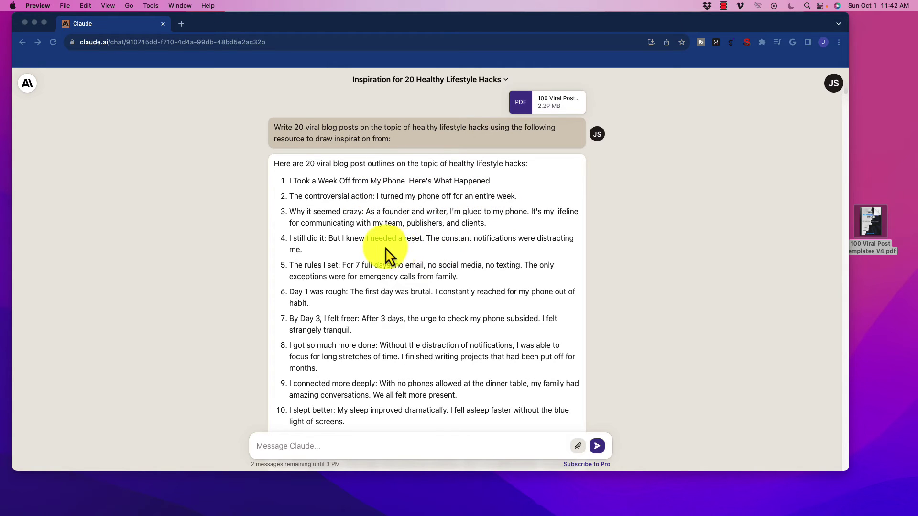
pyautogui.scroll(-3, 372, 247)
pyautogui.click(408, 222)
pyautogui.moveTo(410, 219); pyautogui.dragTo(527, 240)
pyautogui.click(434, 246)
# Highlight the sleep improvement sentence in outline item 10
pyautogui.scroll(-1, 355, 272)
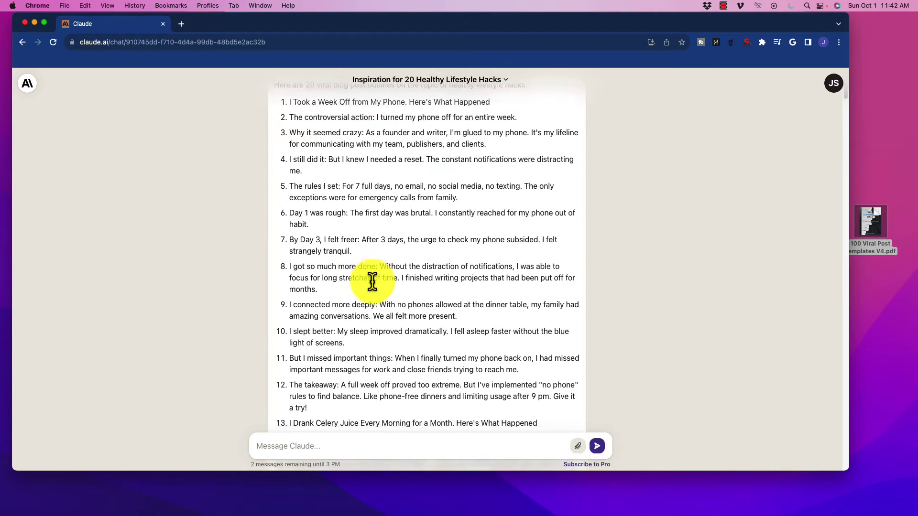
pyautogui.scroll(-8, 370, 287)
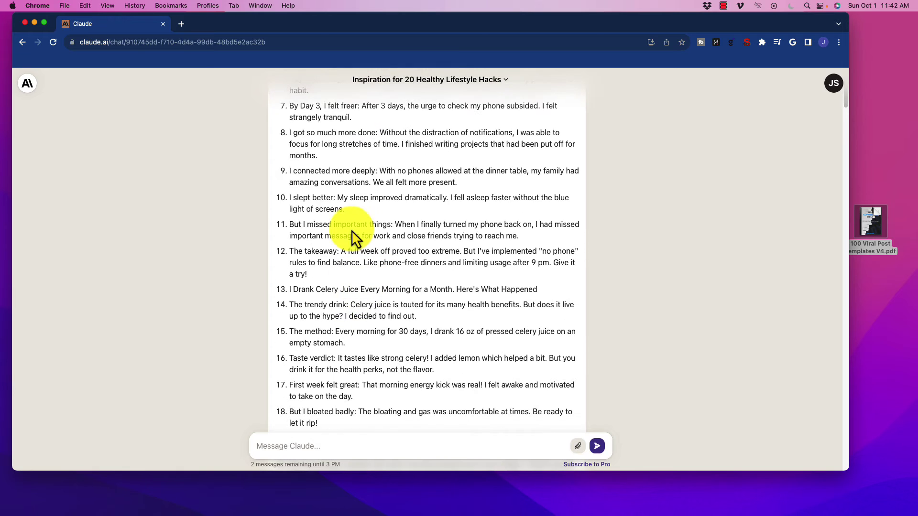
pyautogui.moveTo(338, 198); pyautogui.dragTo(557, 210)
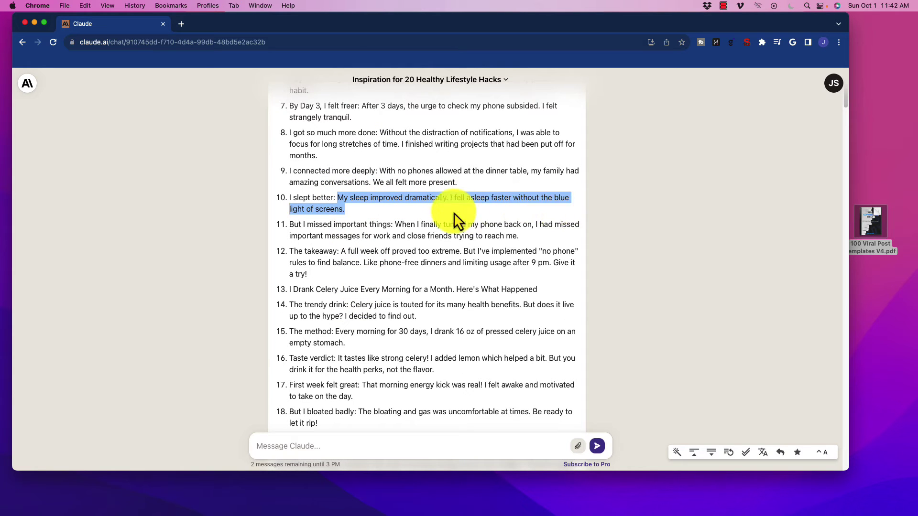
# Scroll further through the outlines to the celery juice and intermittent fasting posts
pyautogui.scroll(-2, 385, 252)
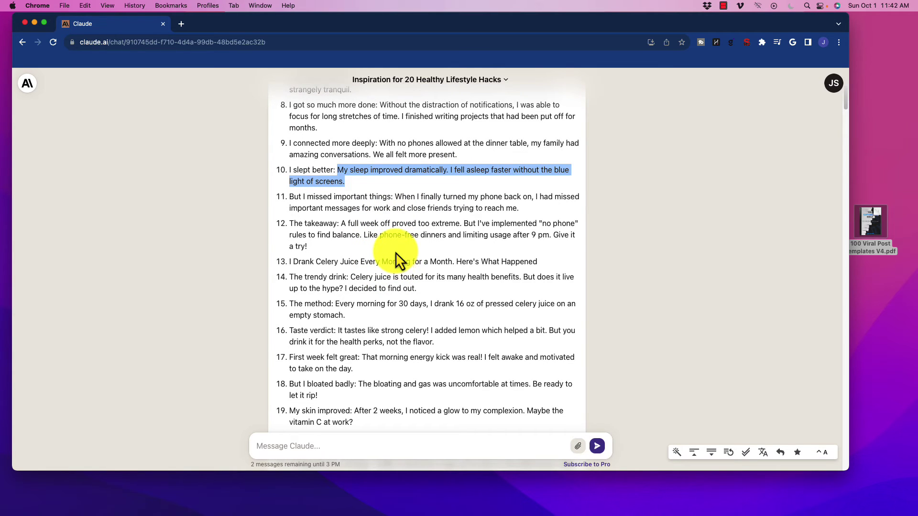
pyautogui.scroll(6, 395, 252)
pyautogui.scroll(-3, 386, 299)
pyautogui.scroll(-6, 386, 299)
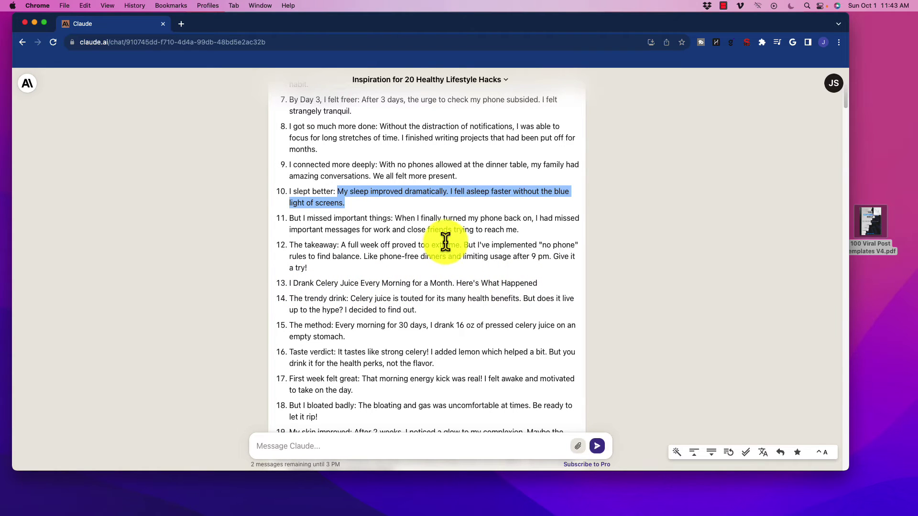
pyautogui.scroll(-1, 351, 199)
pyautogui.scroll(-5, 332, 209)
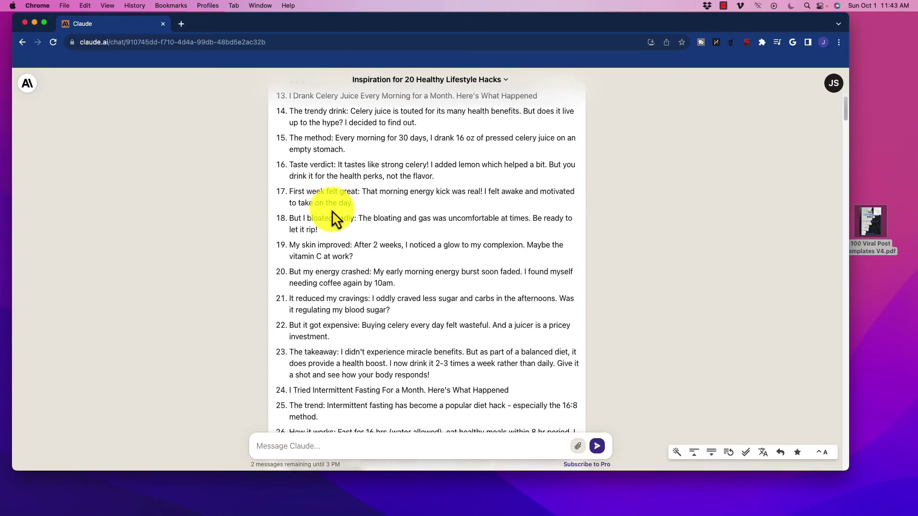
pyautogui.scroll(-3, 332, 210)
pyautogui.scroll(1, 332, 211)
pyautogui.scroll(-20, 331, 210)
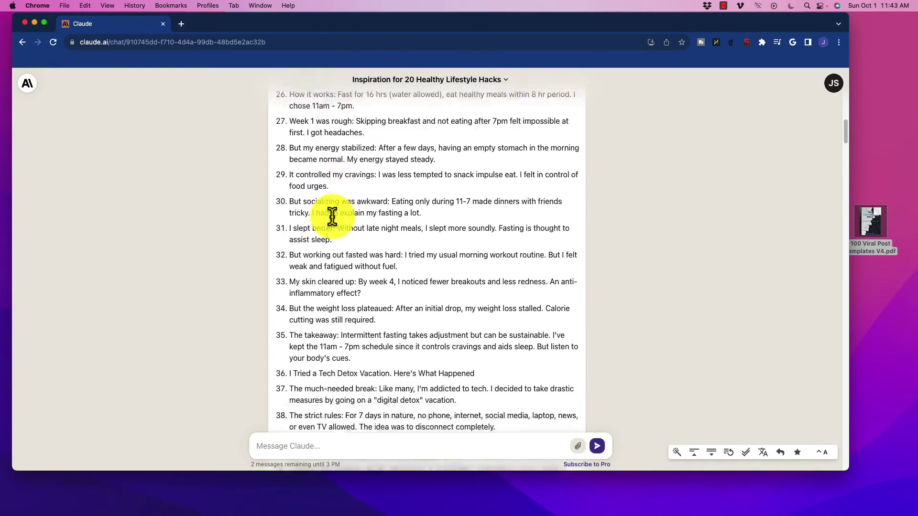
pyautogui.scroll(20, 332, 223)
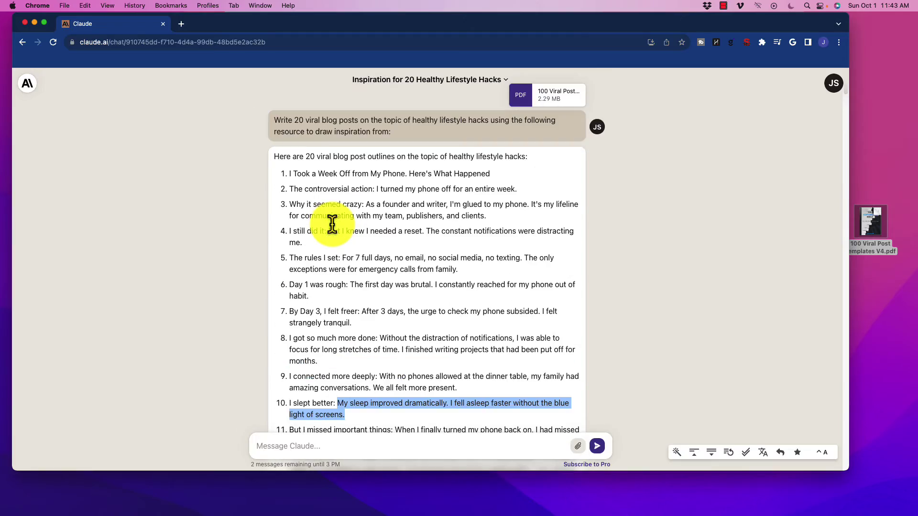
pyautogui.scroll(-5, 330, 225)
pyautogui.scroll(-2, 382, 324)
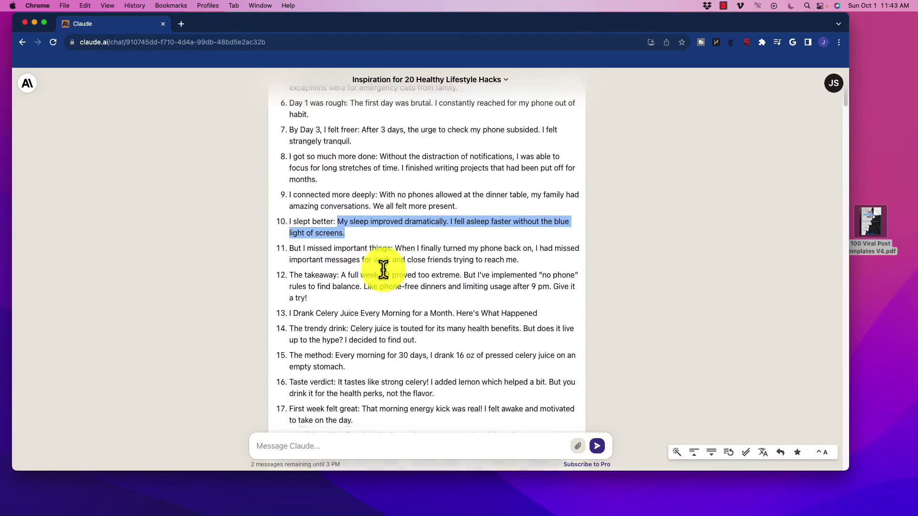
pyautogui.scroll(5, 416, 207)
pyautogui.scroll(-20, 368, 247)
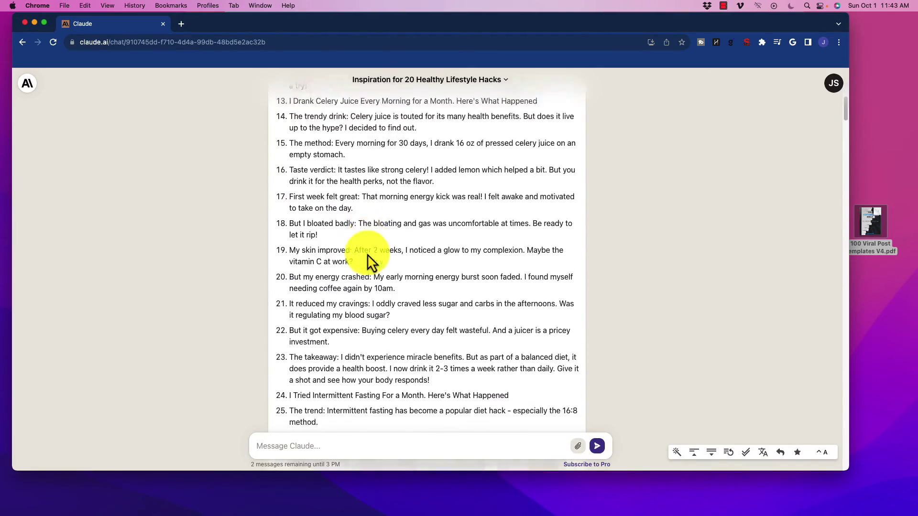
pyautogui.scroll(-20, 365, 262)
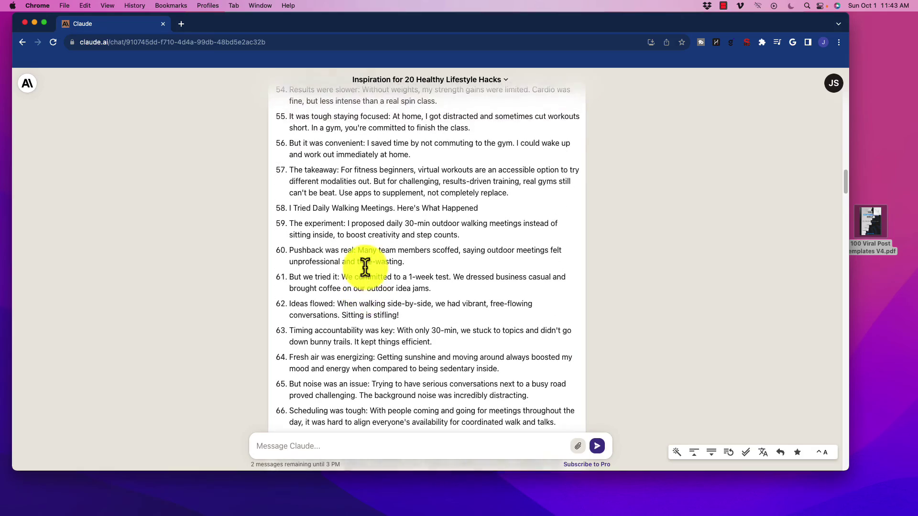
pyautogui.scroll(-15, 364, 271)
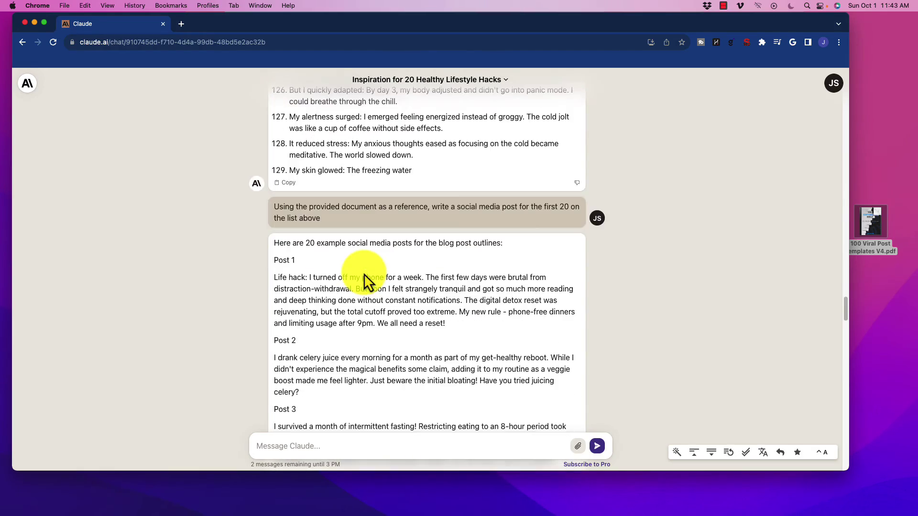
pyautogui.scroll(2, 364, 272)
pyautogui.scroll(2, 364, 272)
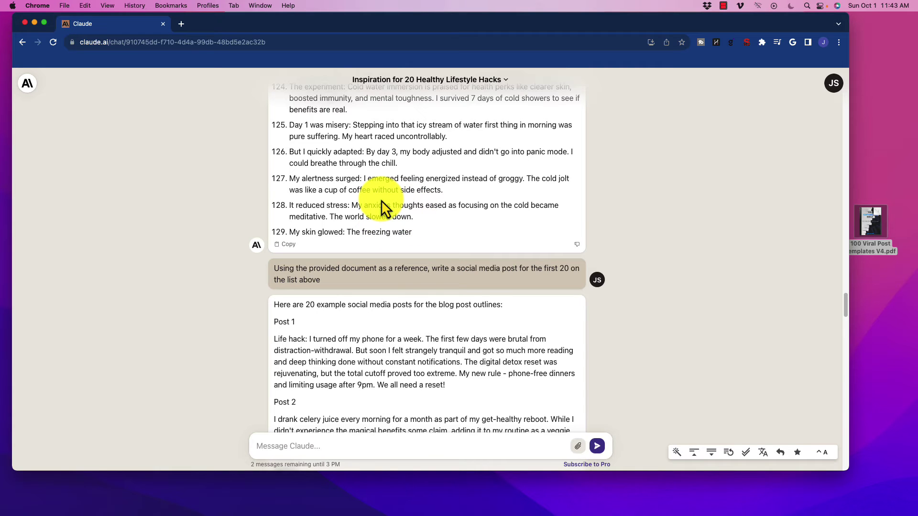
pyautogui.scroll(-1, 398, 284)
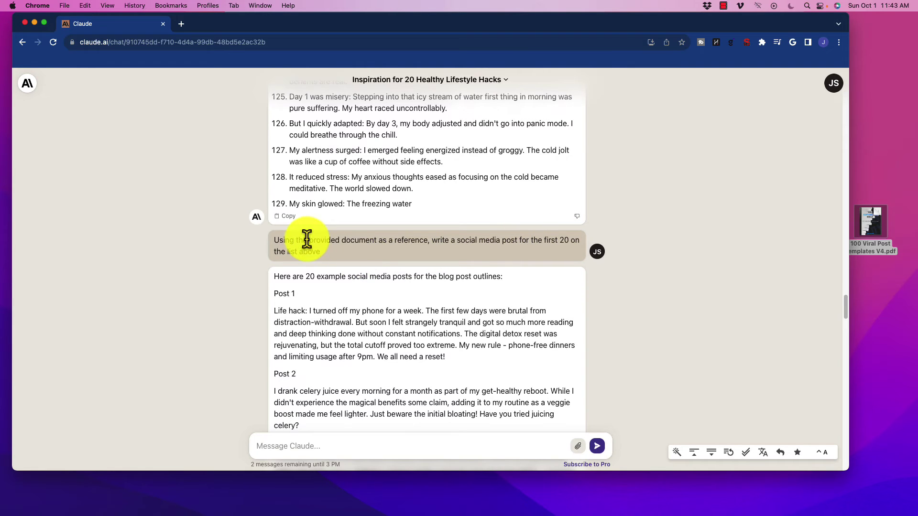
pyautogui.scroll(-5, 393, 312)
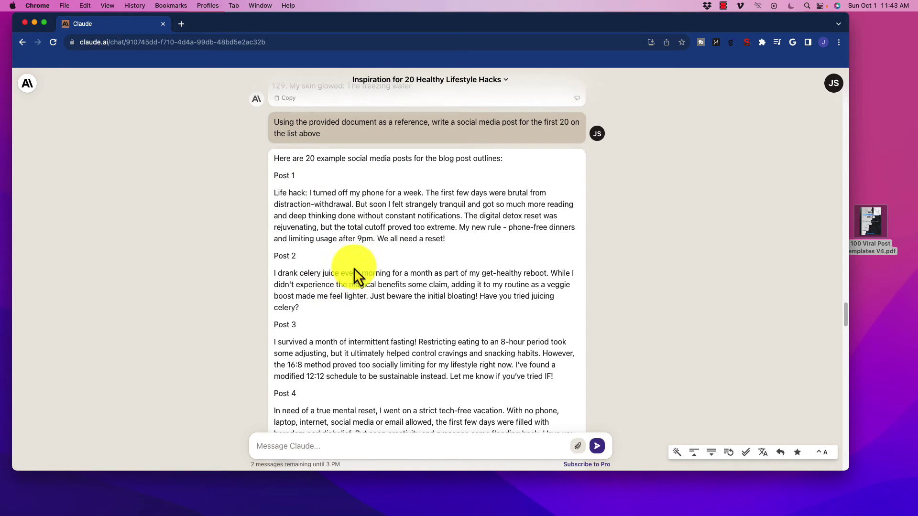
pyautogui.scroll(-15, 357, 263)
pyautogui.scroll(-18, 359, 270)
pyautogui.scroll(7, 360, 277)
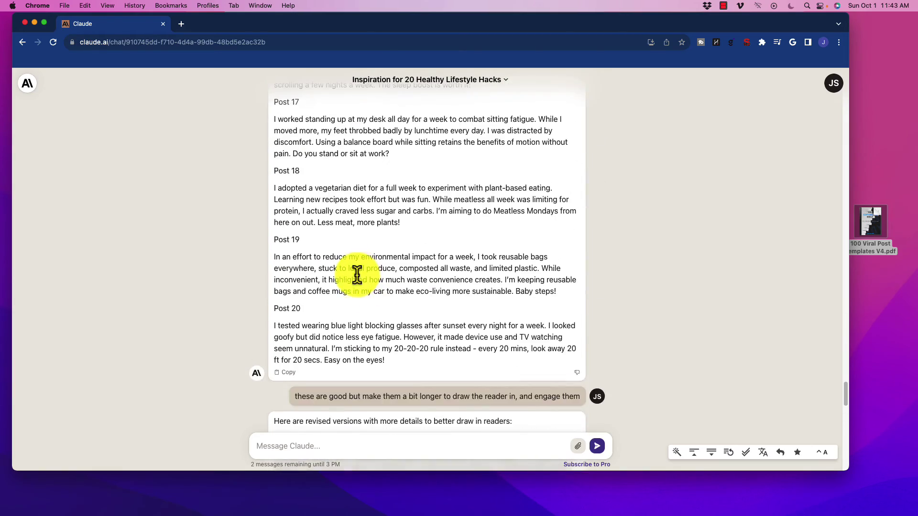
pyautogui.scroll(-5, 359, 276)
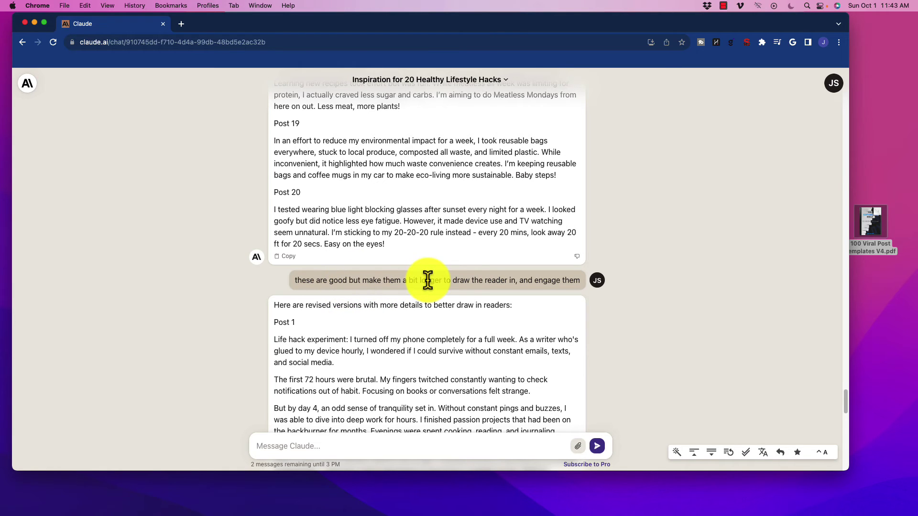
pyautogui.scroll(2, 441, 285)
pyautogui.scroll(-9, 423, 258)
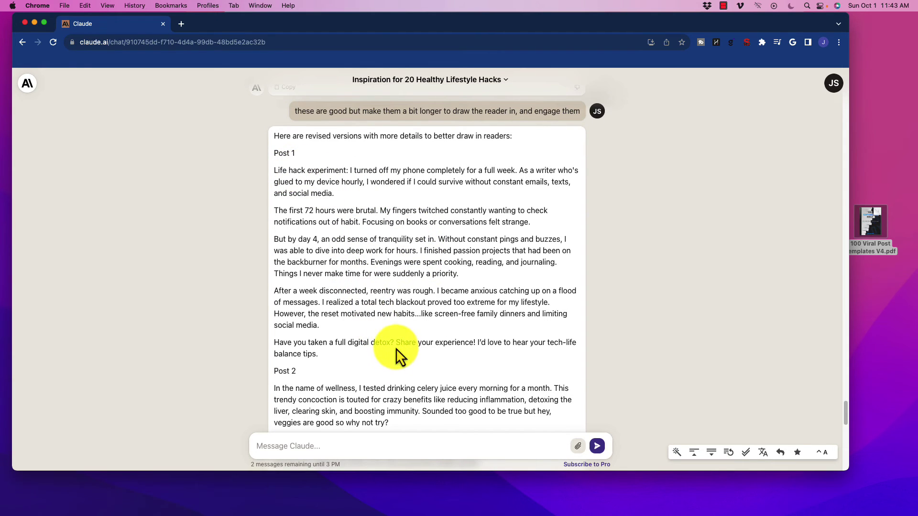
pyautogui.scroll(-2, 342, 235)
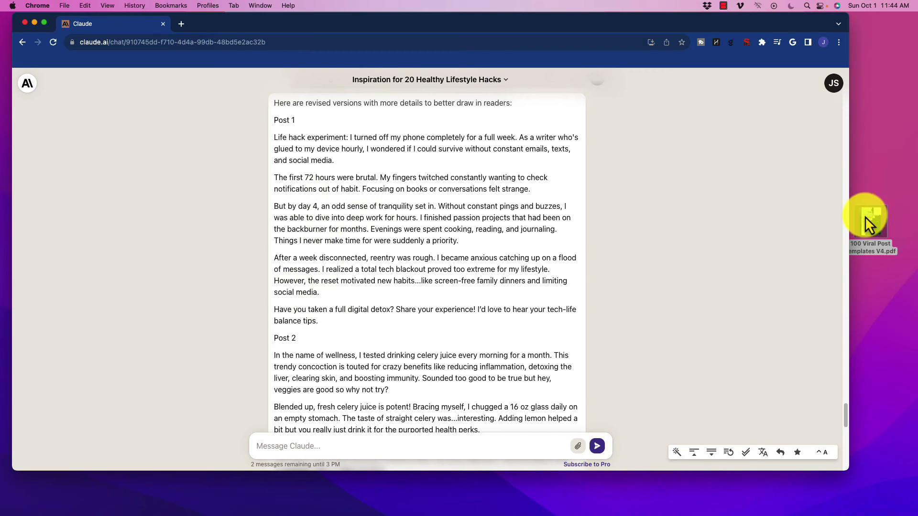
pyautogui.scroll(-10, 388, 237)
pyautogui.scroll(-8, 388, 239)
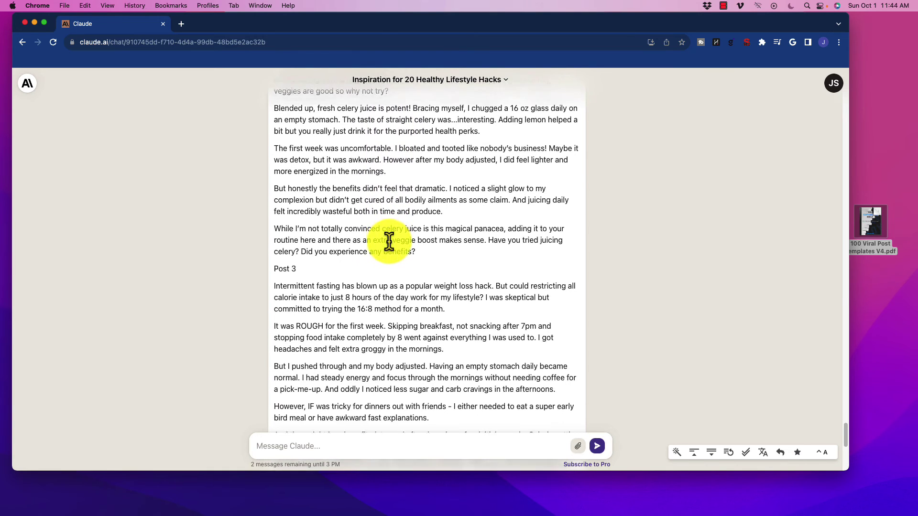
pyautogui.scroll(-2, 384, 245)
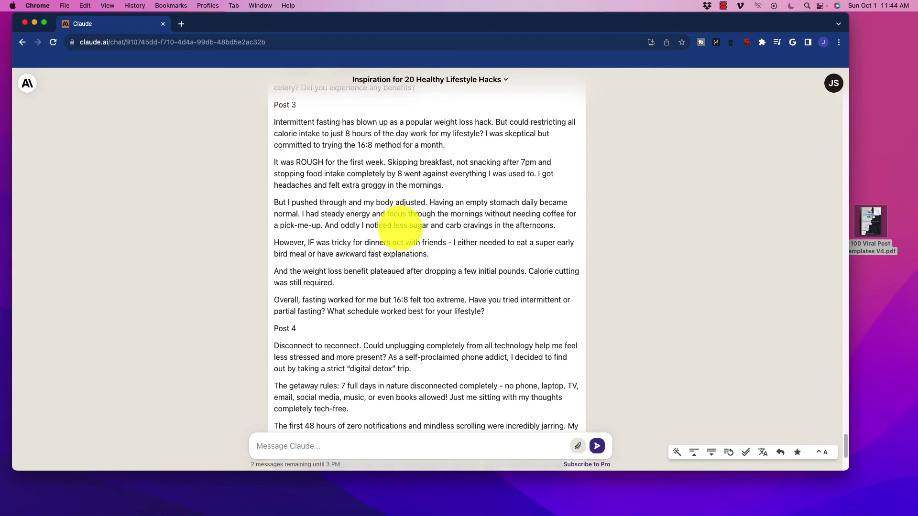
pyautogui.scroll(-3, 399, 239)
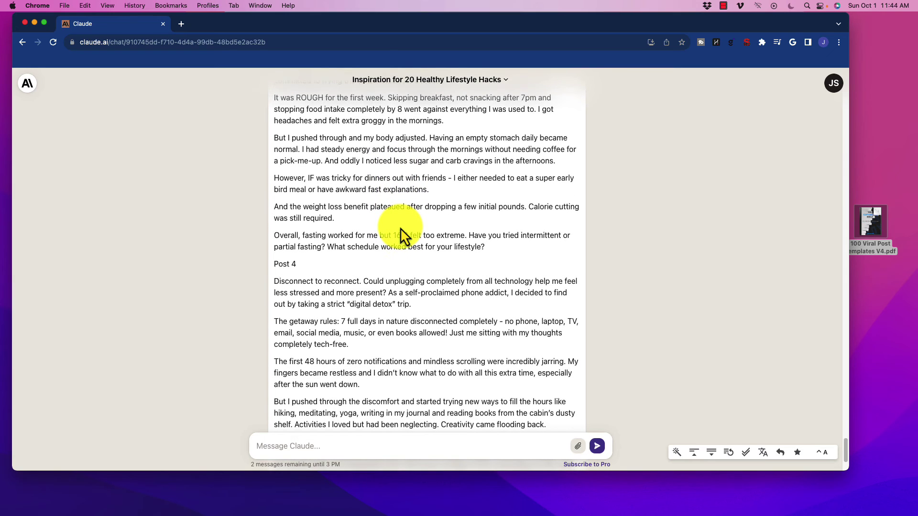
pyautogui.scroll(-2, 400, 234)
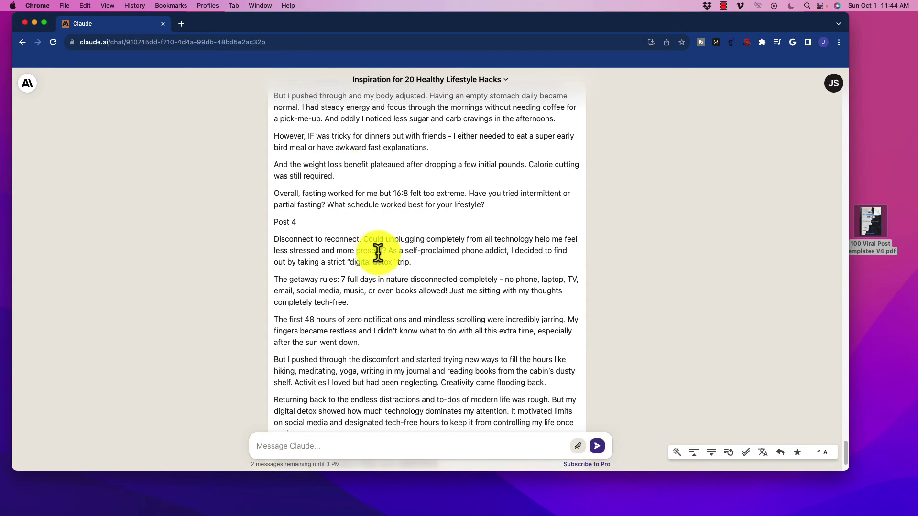
pyautogui.scroll(-3, 378, 246)
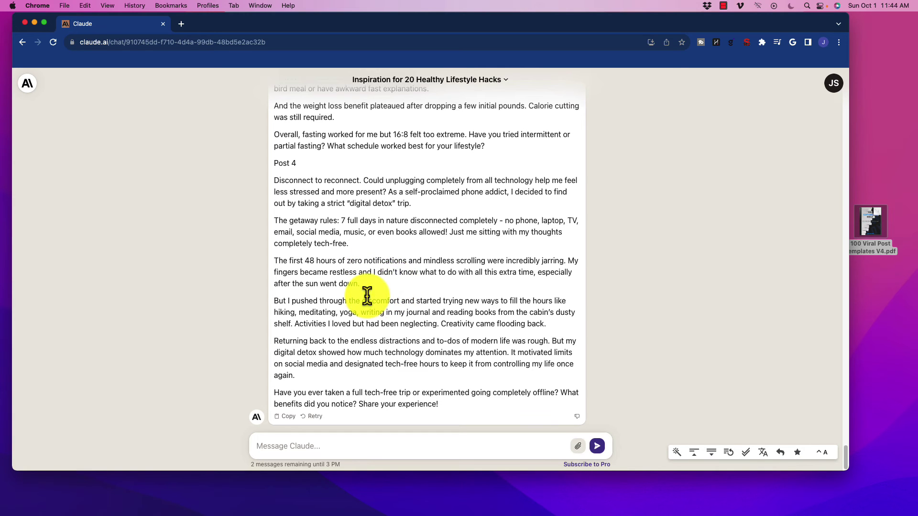
pyautogui.scroll(9, 384, 275)
pyautogui.scroll(10, 378, 268)
pyautogui.scroll(-15, 370, 270)
pyautogui.scroll(14, 360, 282)
pyautogui.scroll(5, 360, 282)
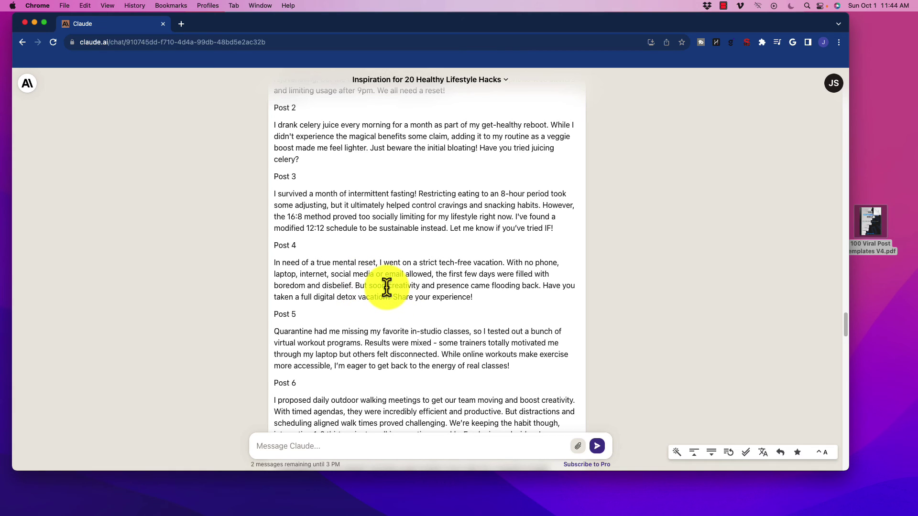
pyautogui.scroll(10, 388, 292)
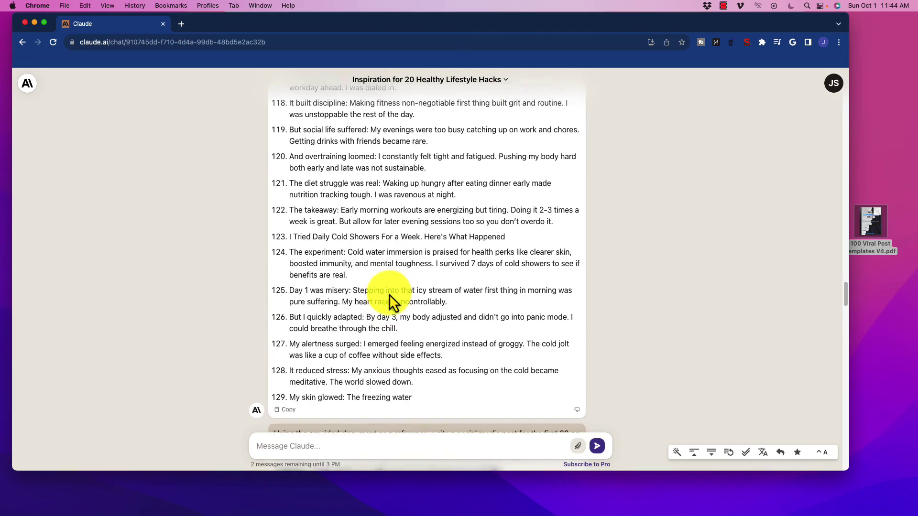
pyautogui.scroll(15, 390, 294)
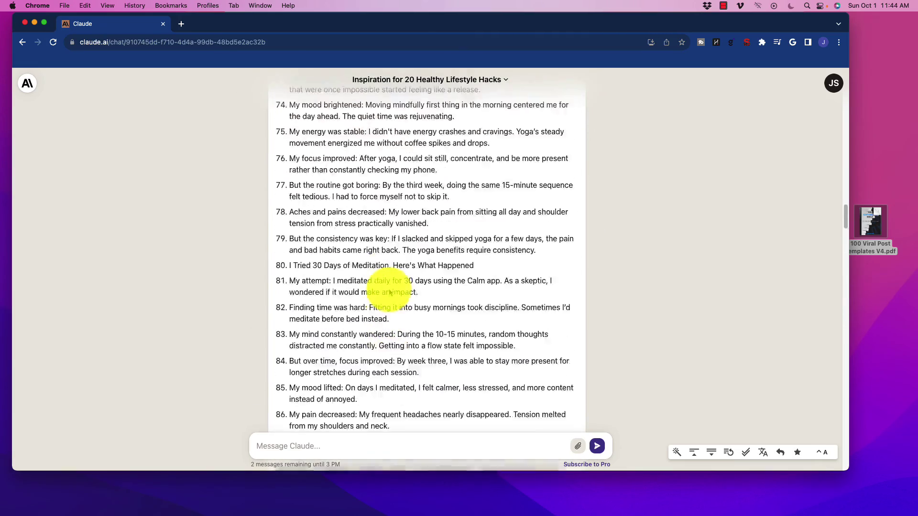
pyautogui.scroll(10, 389, 292)
pyautogui.scroll(6, 389, 291)
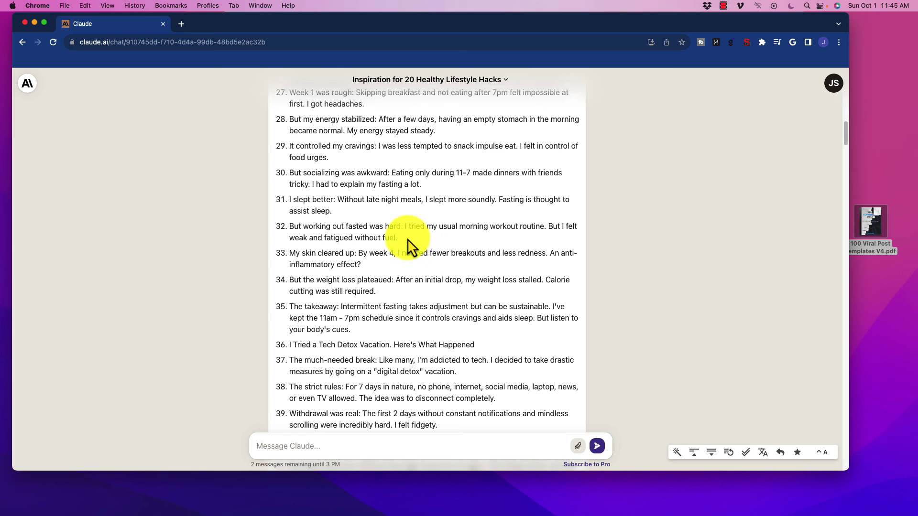
pyautogui.scroll(10, 408, 239)
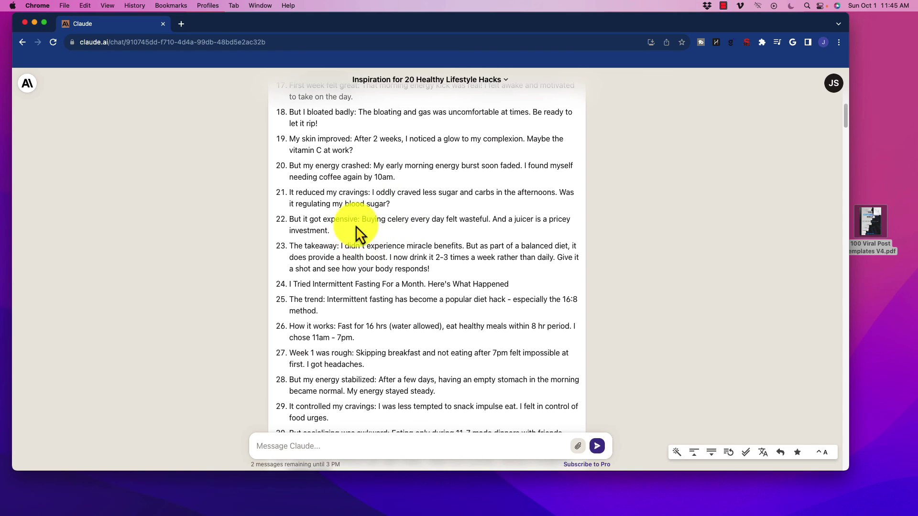
pyautogui.scroll(8, 370, 231)
pyautogui.scroll(3, 370, 232)
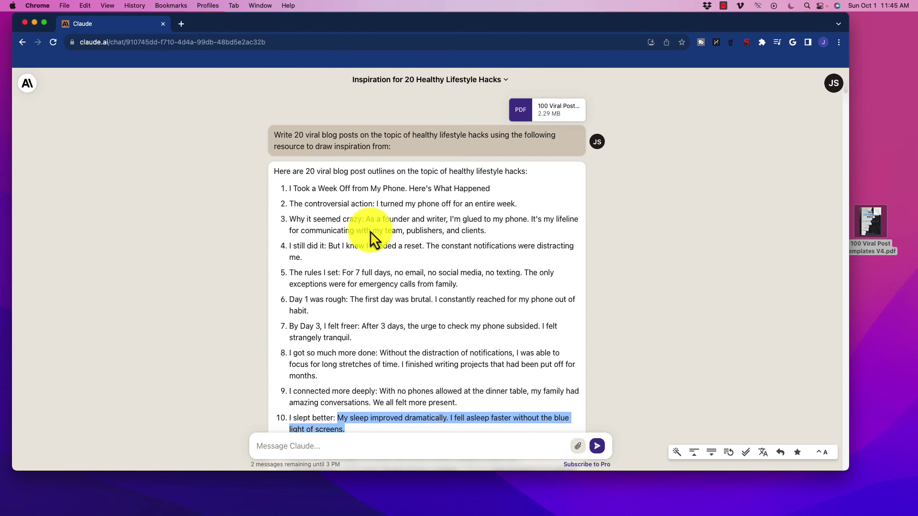